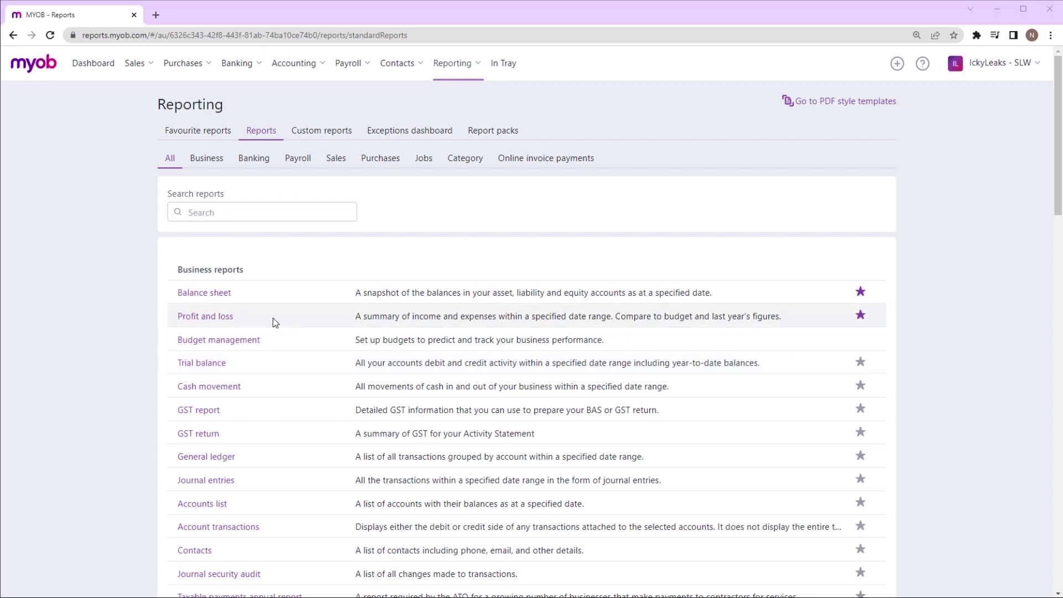
# Open the Profit and loss report and set it to the last financial quarter with a monthly breakdown
pyautogui.click(213, 317)
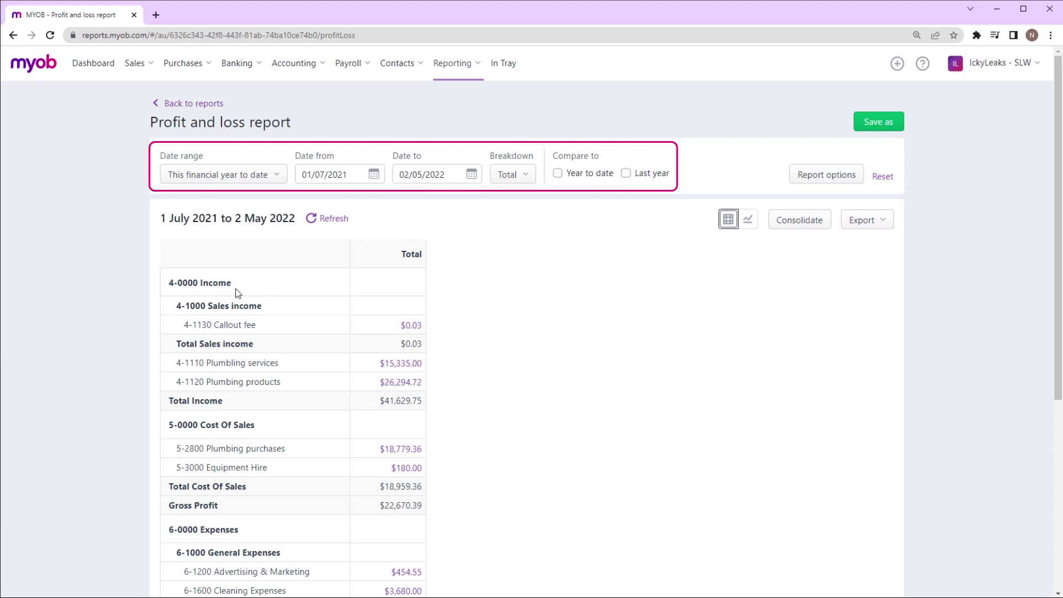
pyautogui.click(276, 183)
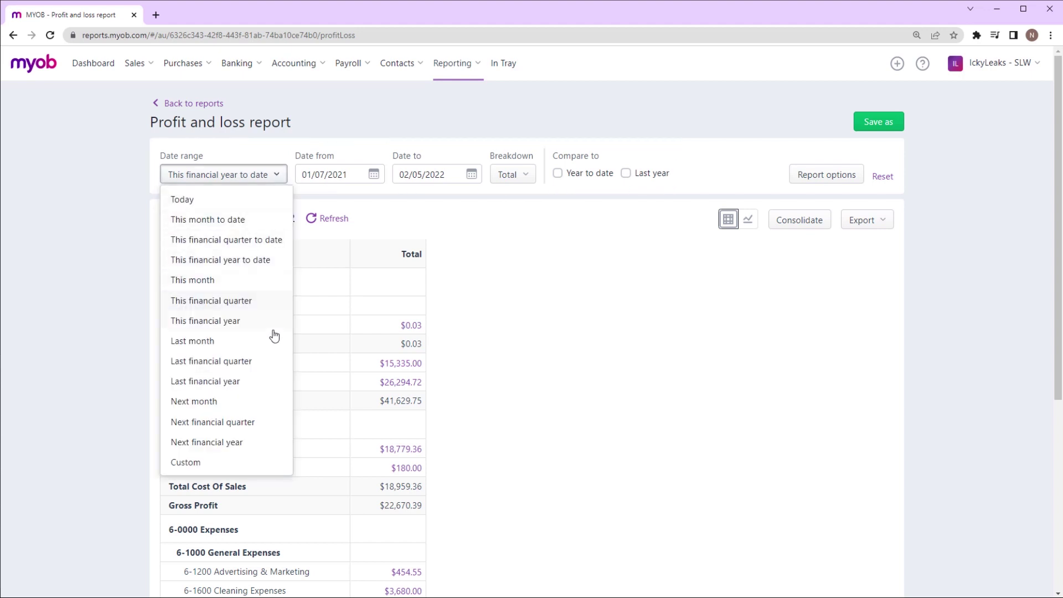
pyautogui.click(272, 363)
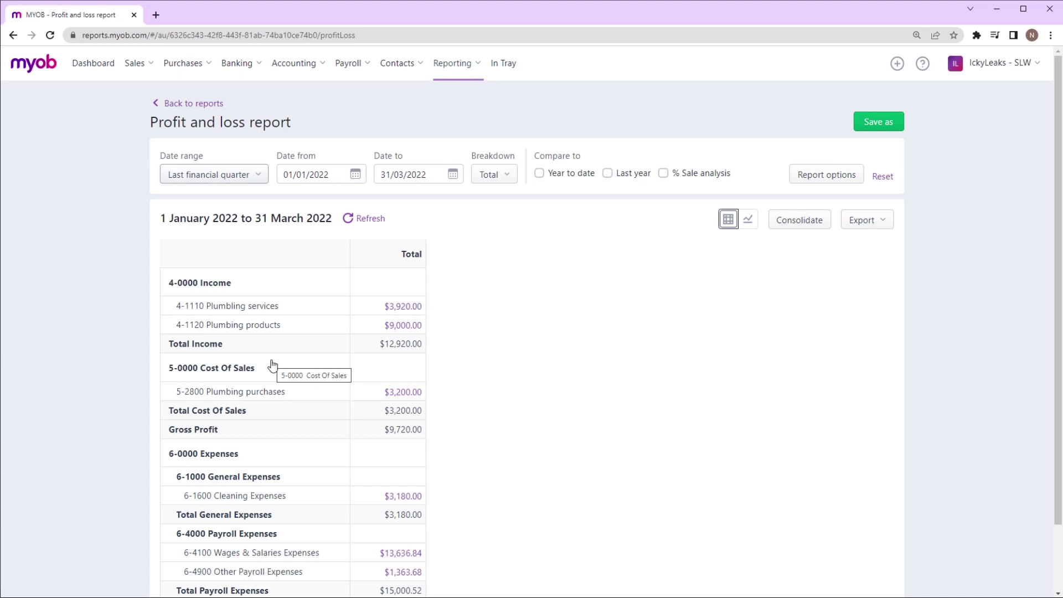
pyautogui.click(508, 175)
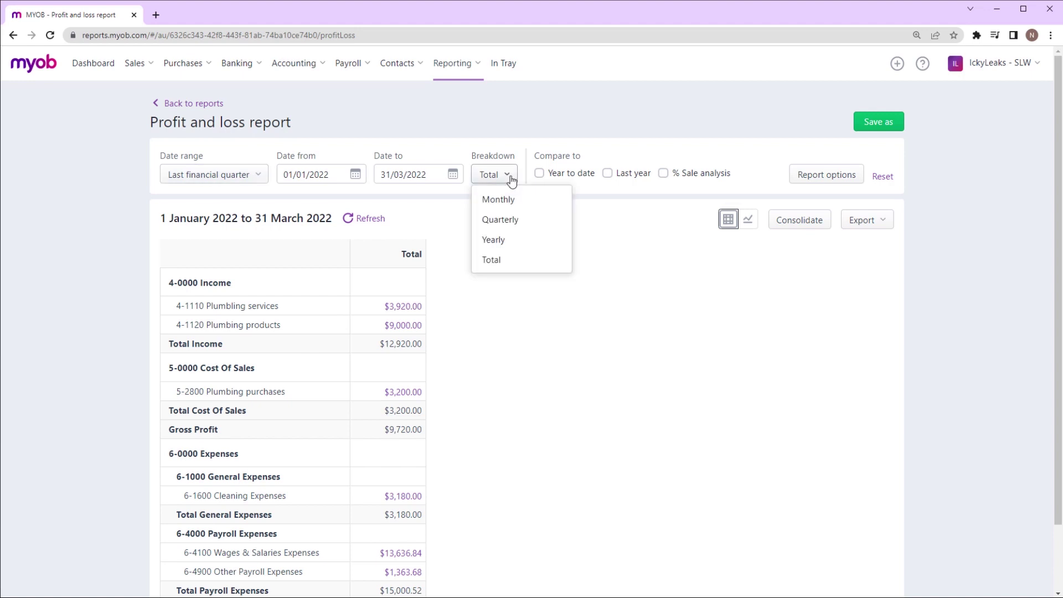
pyautogui.click(510, 199)
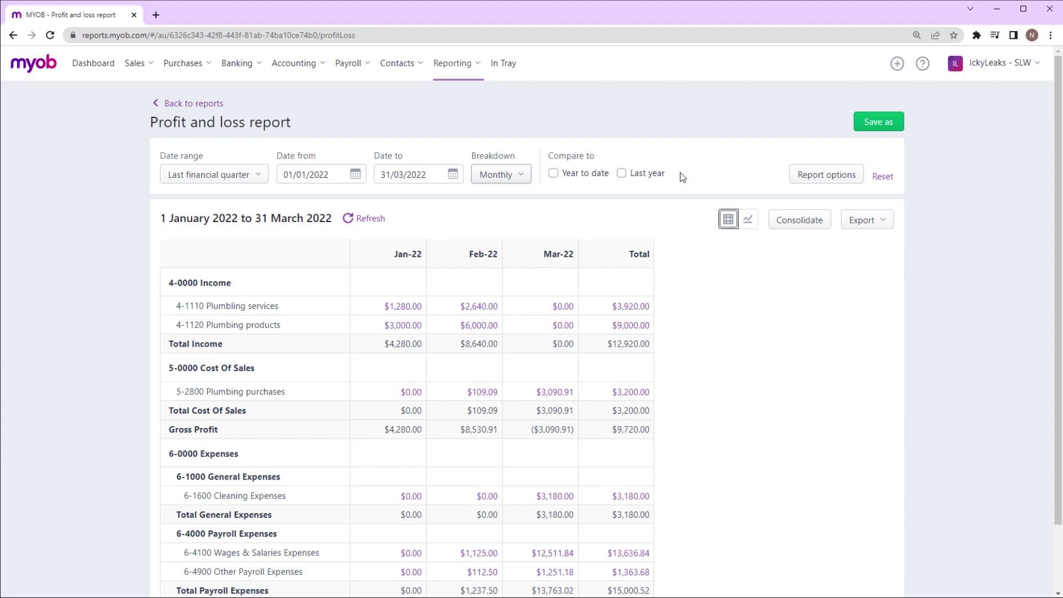
# In the report options, exclude year-end adjustments and turn off currency symbols
pyautogui.click(795, 176)
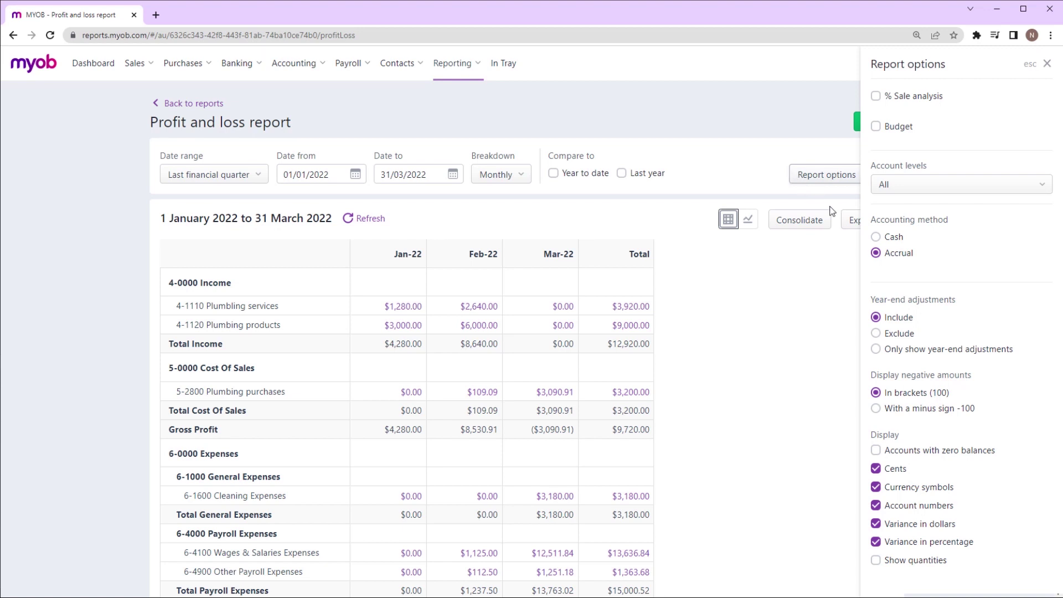
pyautogui.click(876, 334)
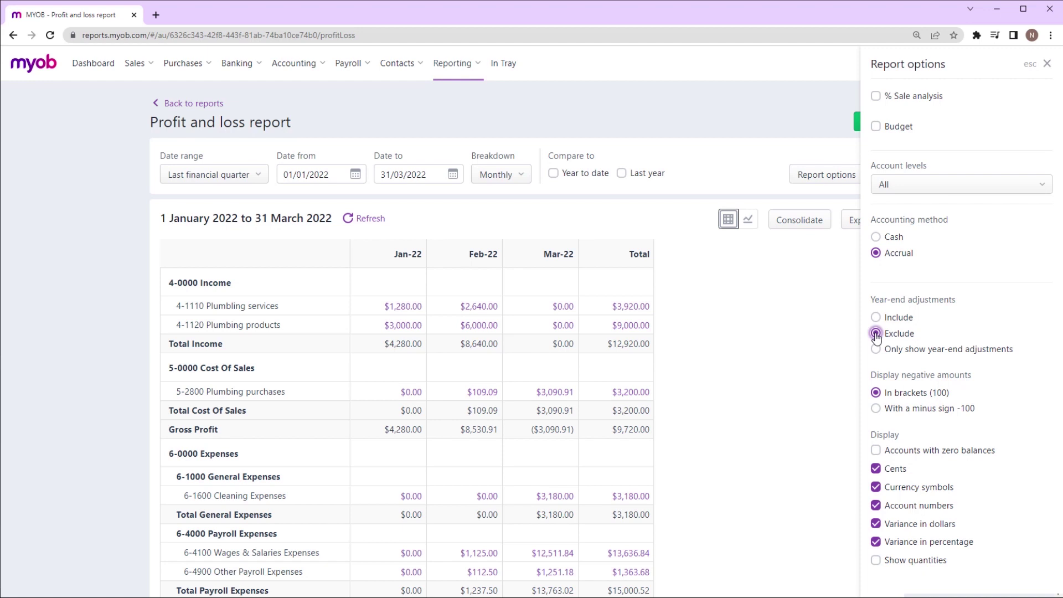
pyautogui.click(876, 487)
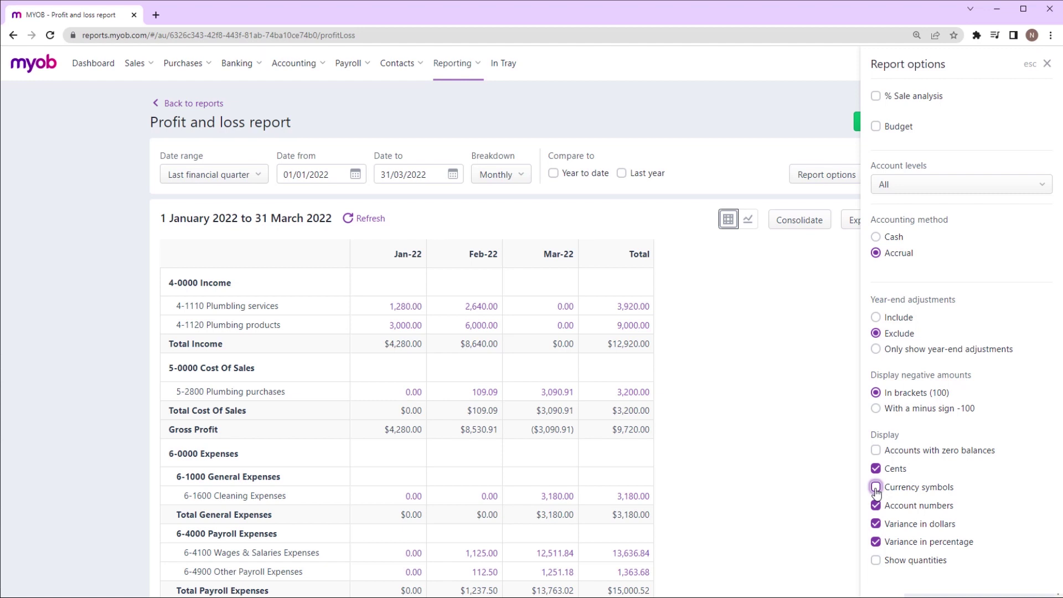
pyautogui.click(1046, 66)
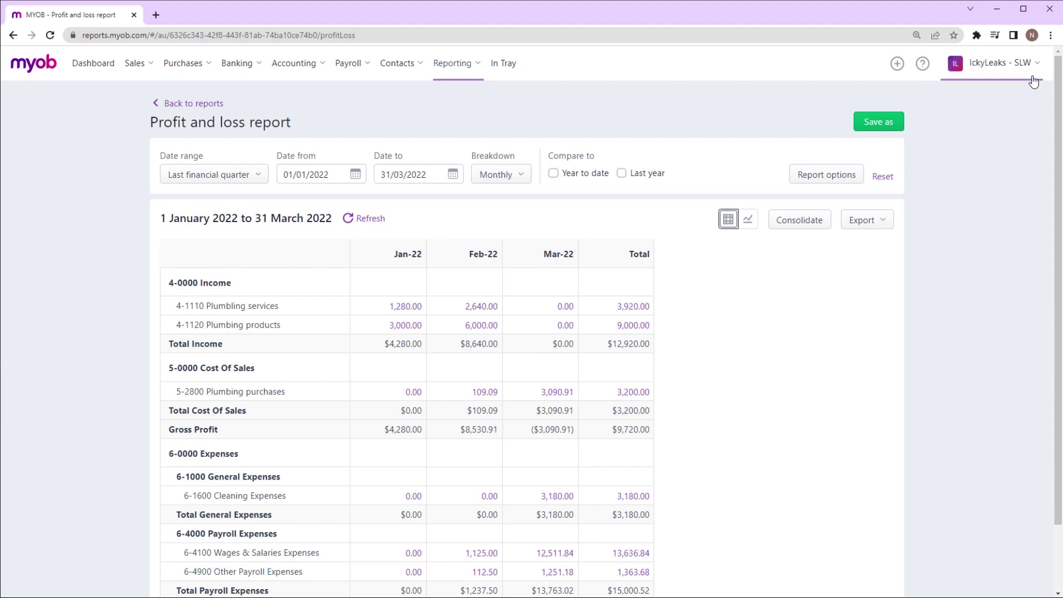
# Inspect the Feb-22 transactions behind Plumbing products, including the invoice dated 06/02/2022, and return to the report
pyautogui.click(493, 325)
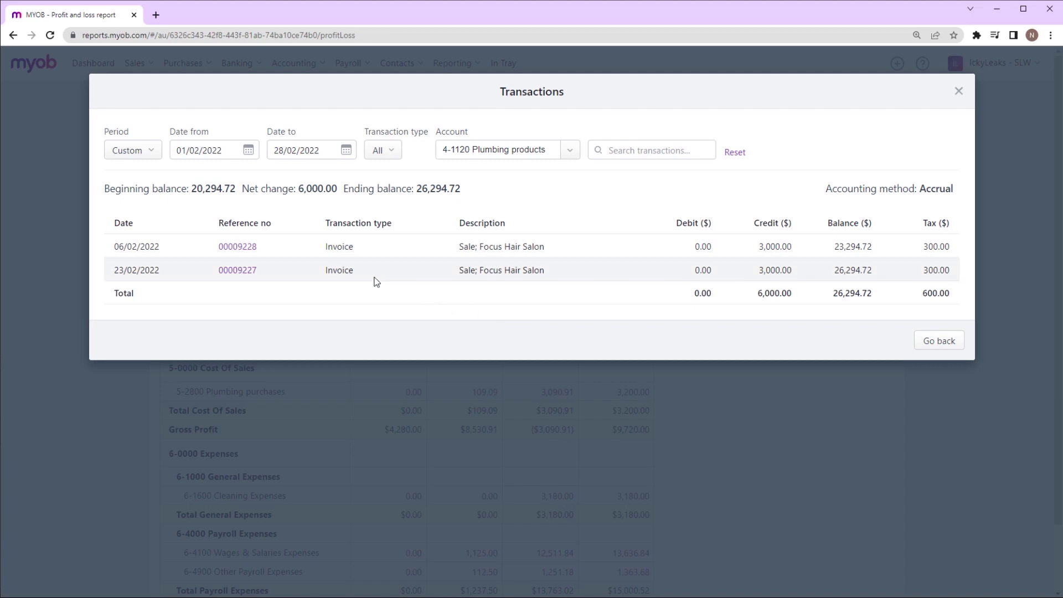
pyautogui.click(247, 249)
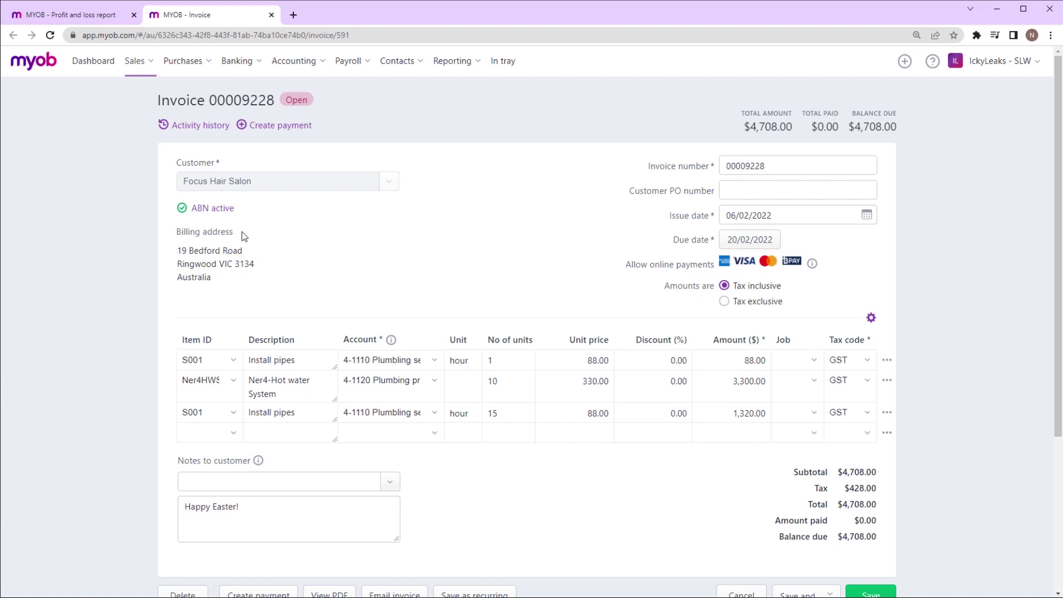
pyautogui.click(271, 15)
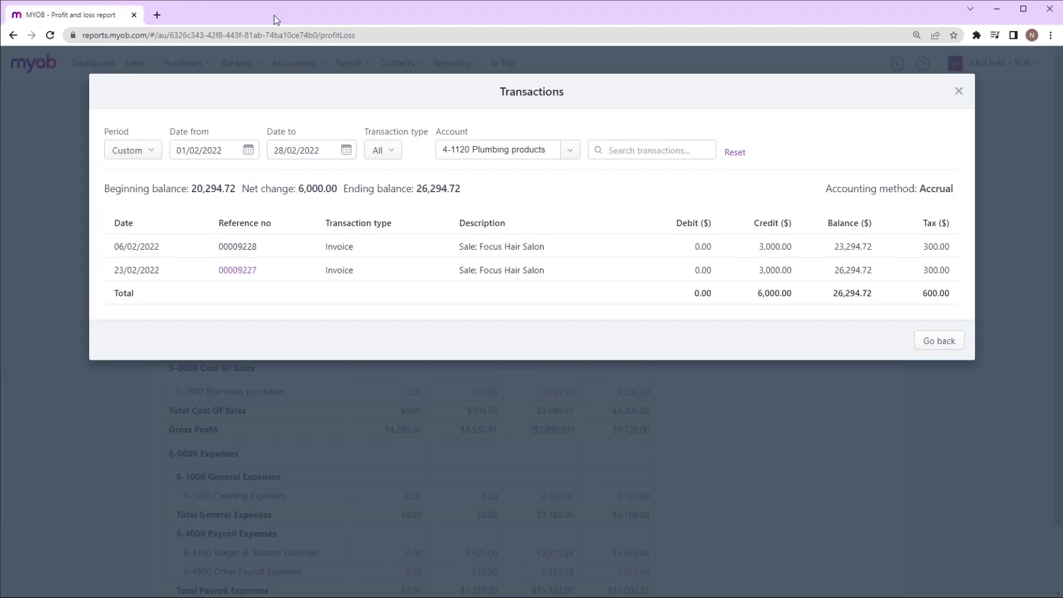
pyautogui.click(960, 92)
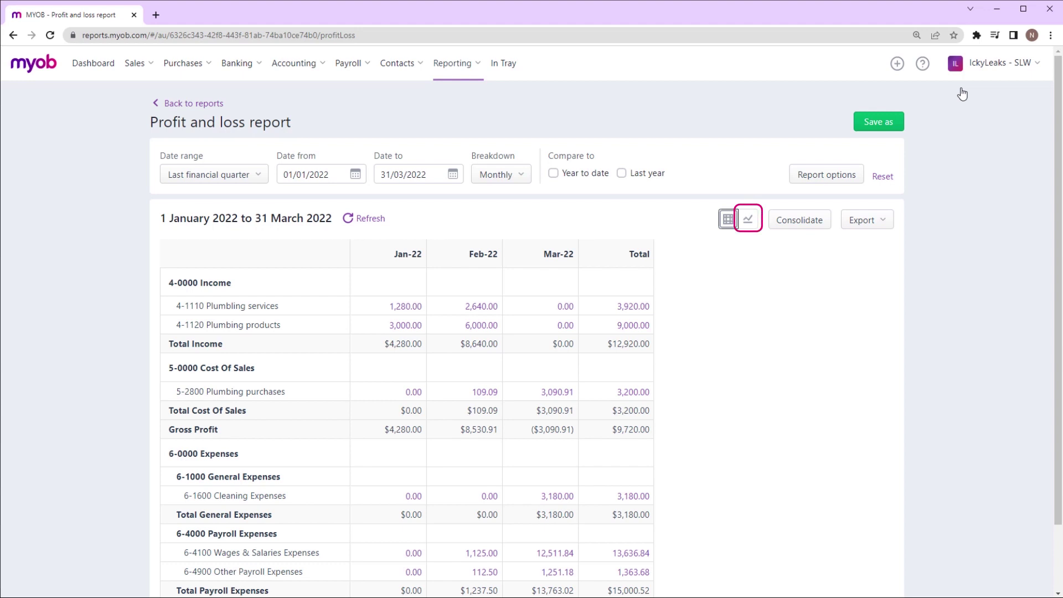
# Display the profit and loss report as a line chart and examine the Feb-22 figures
pyautogui.click(749, 220)
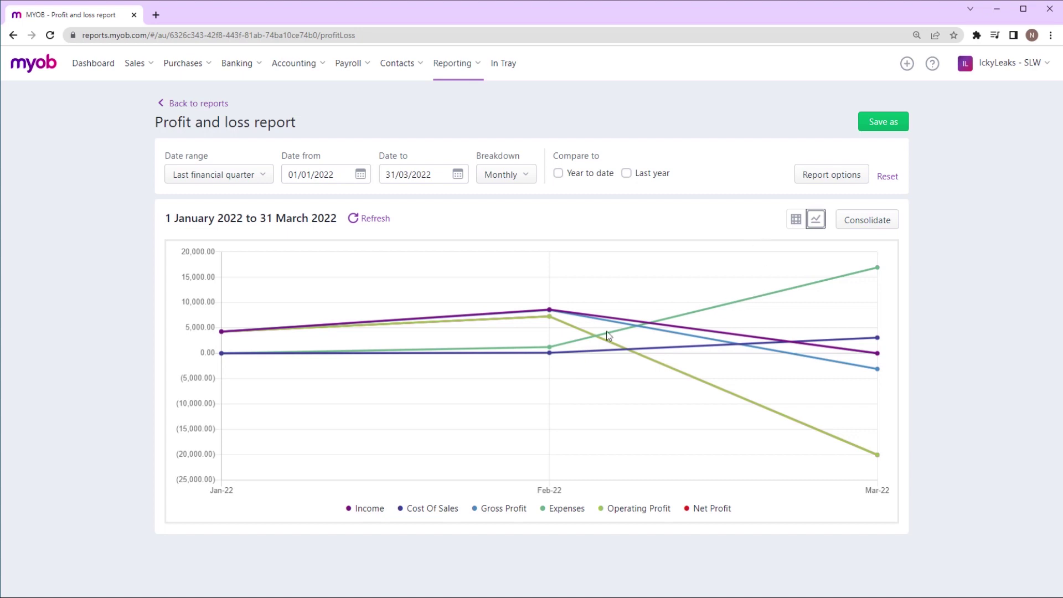
pyautogui.moveTo(551, 352)
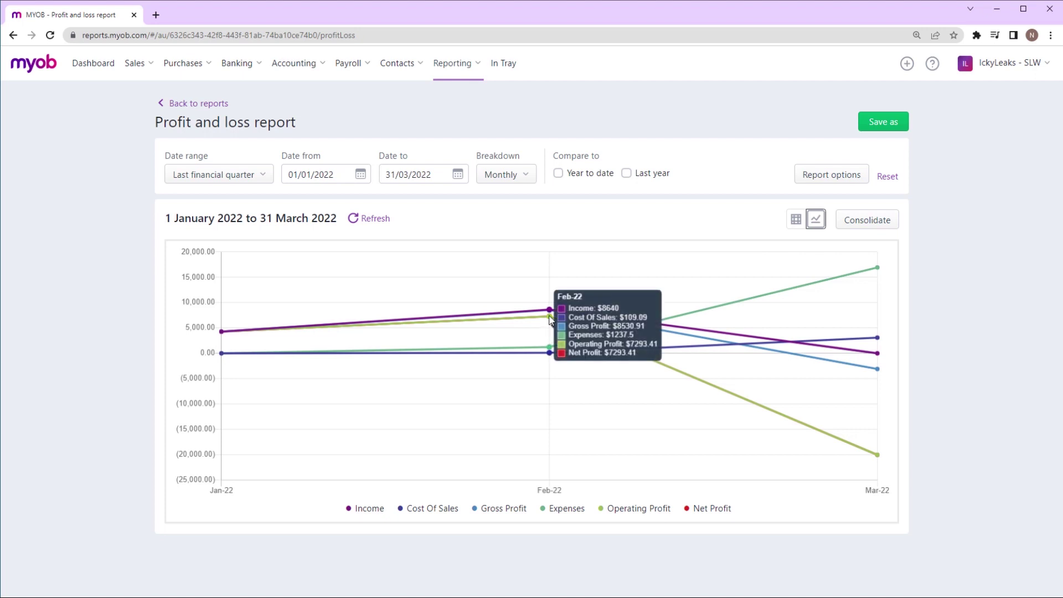
pyautogui.moveTo(551, 310)
# View the businesses available for consolidation without consolidating, and return the report to table view
pyautogui.click(864, 230)
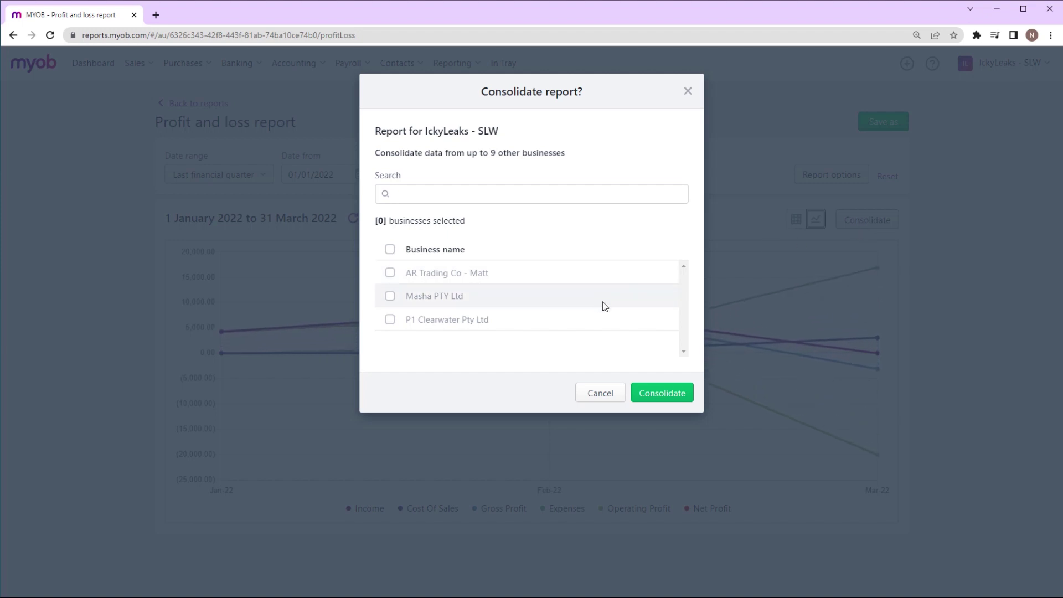
pyautogui.click(602, 394)
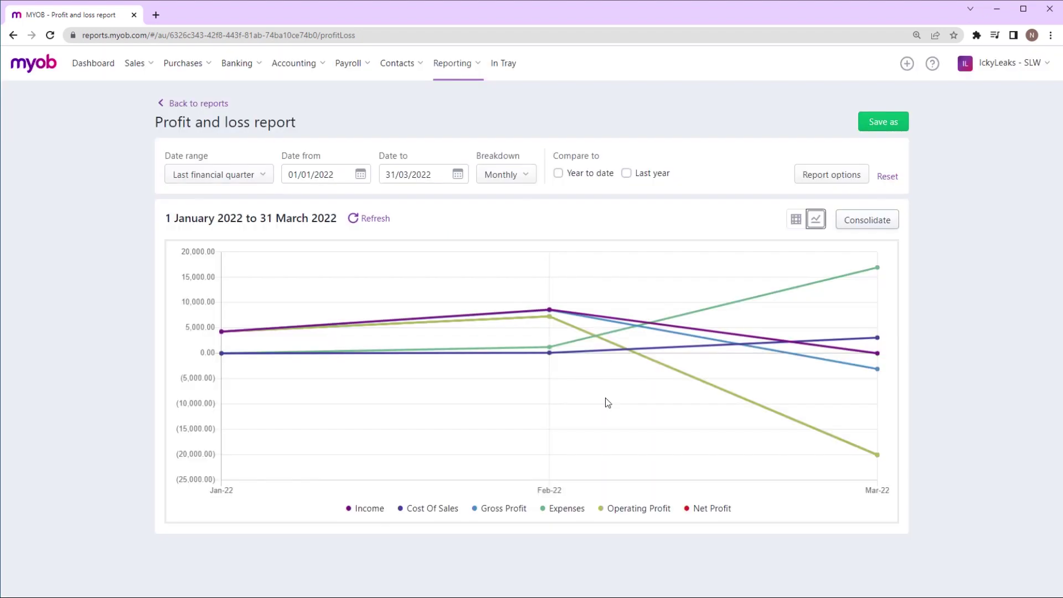
pyautogui.click(793, 224)
# Export the report as a PDF in the IckyLeaks style, with opening in a new browser tab turned off
pyautogui.click(892, 228)
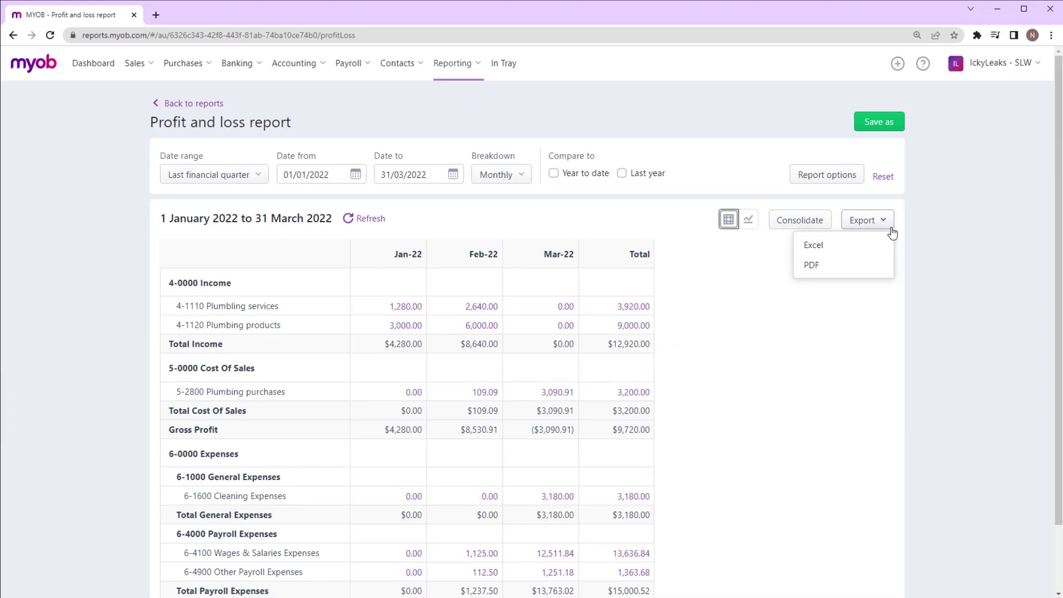
pyautogui.click(890, 273)
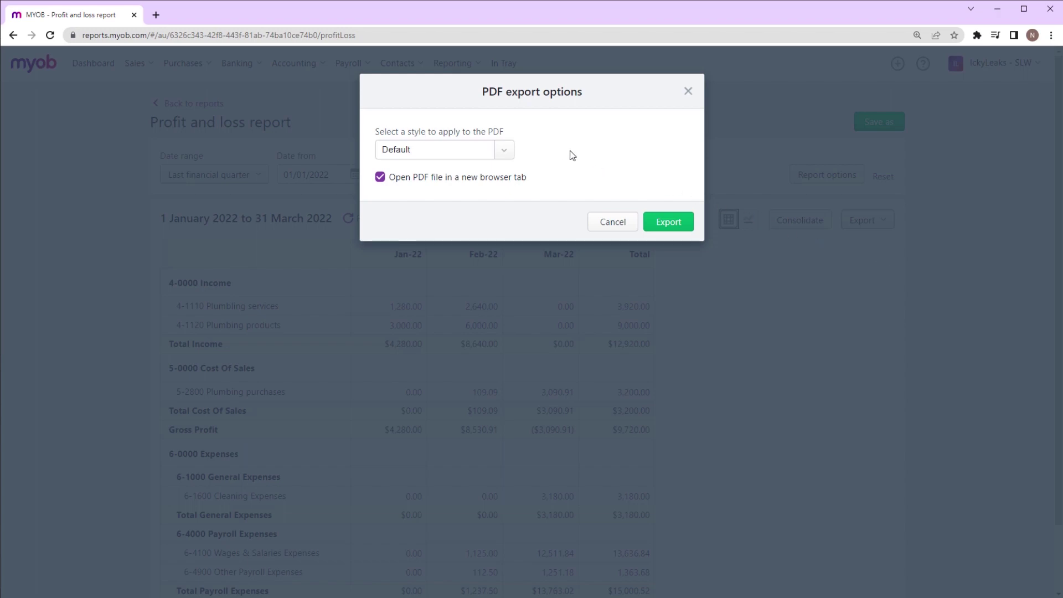
pyautogui.click(505, 151)
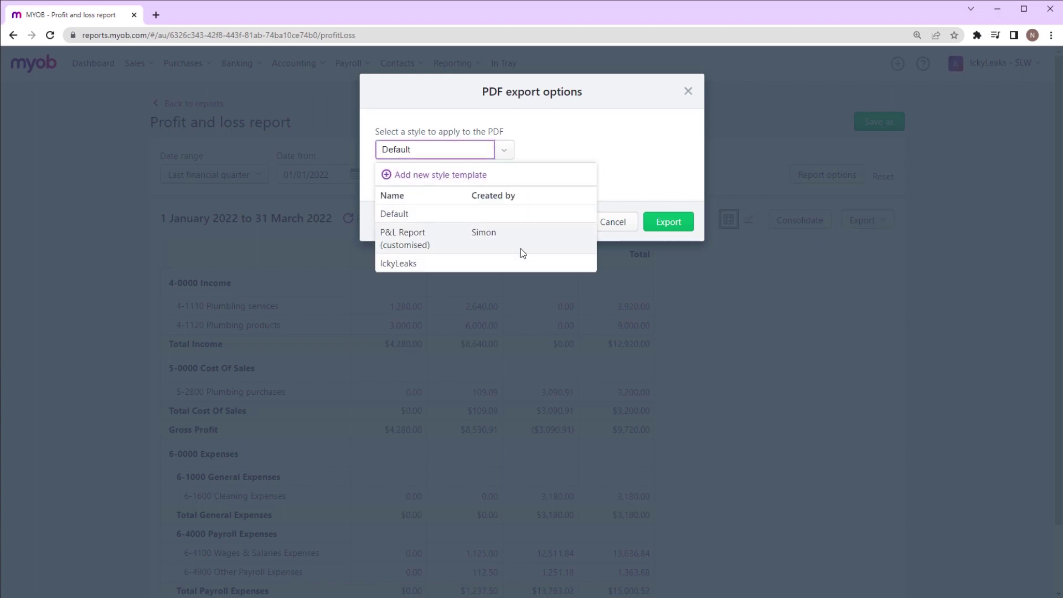
pyautogui.click(520, 269)
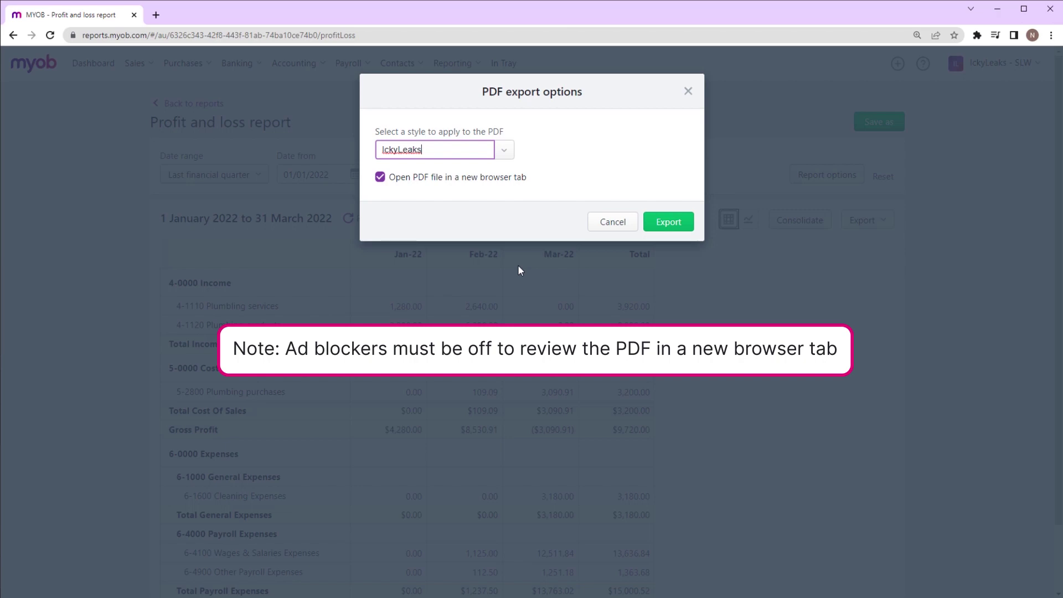
pyautogui.click(379, 177)
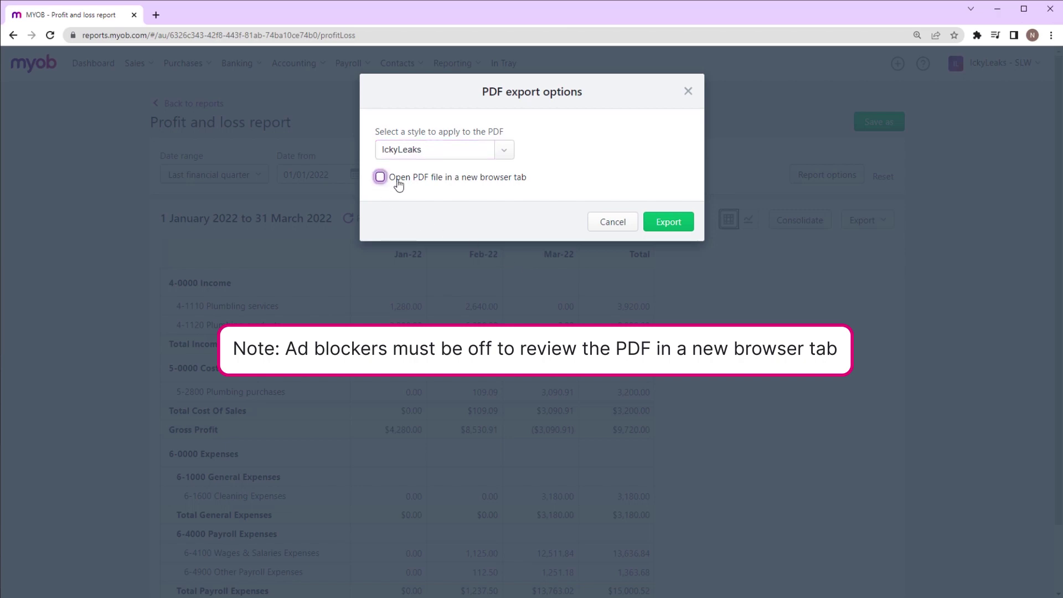
pyautogui.click(660, 224)
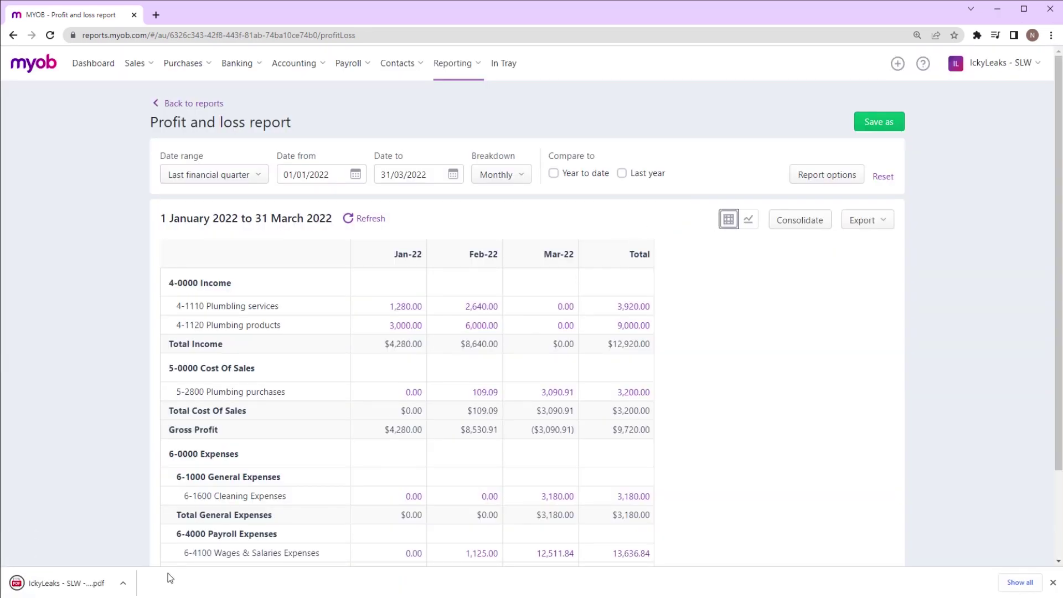
# Open the exported PDF and save a copy as "IckyLeaks - SLW - ProfitAndLossReport - Jan-March" in the Monthly reports folder
pyautogui.click(122, 583)
pyautogui.click(167, 502)
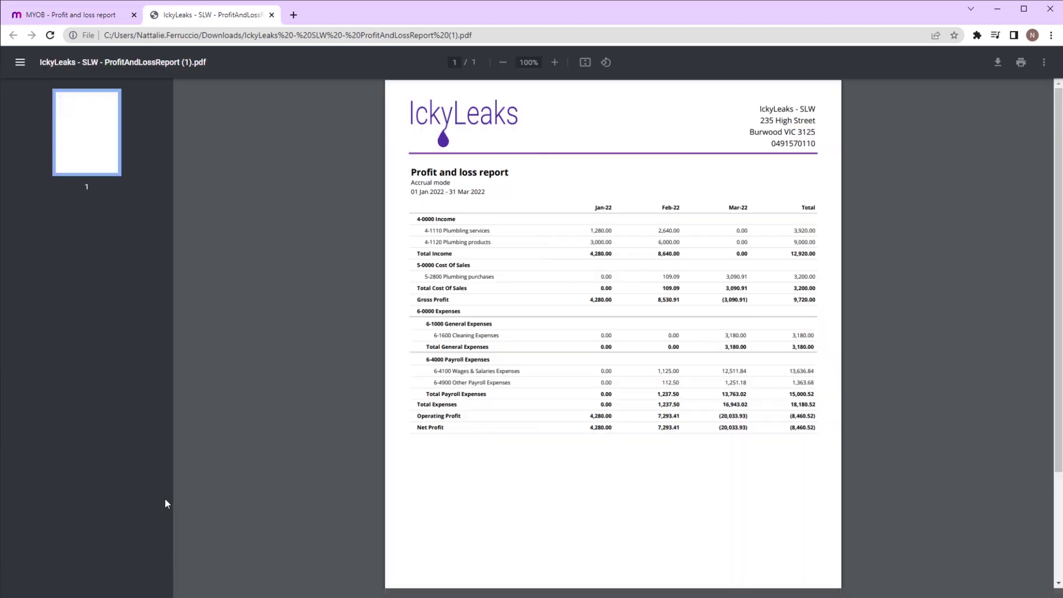
pyautogui.click(1044, 63)
pyautogui.click(1044, 62)
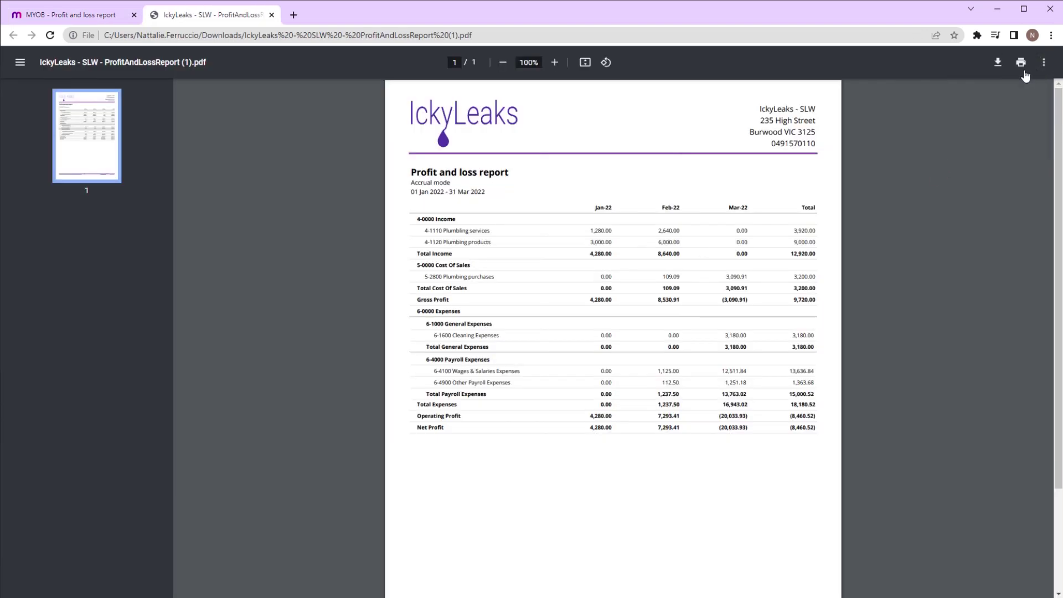
pyautogui.click(998, 62)
pyautogui.write('IckyLeaks - SLW - ProfitAndLossReport - Jan-March')
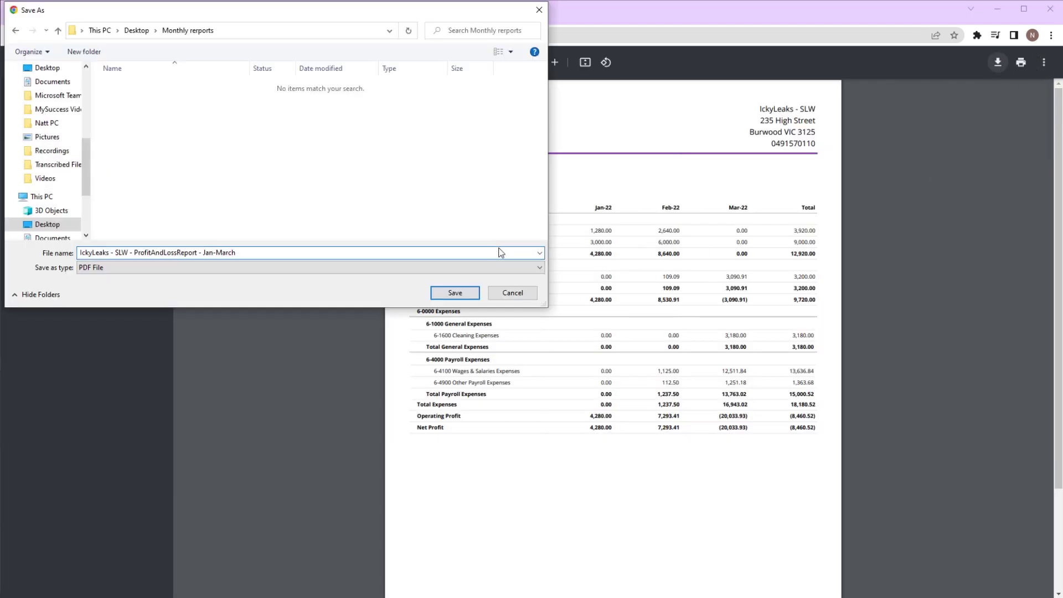
pyautogui.click(465, 292)
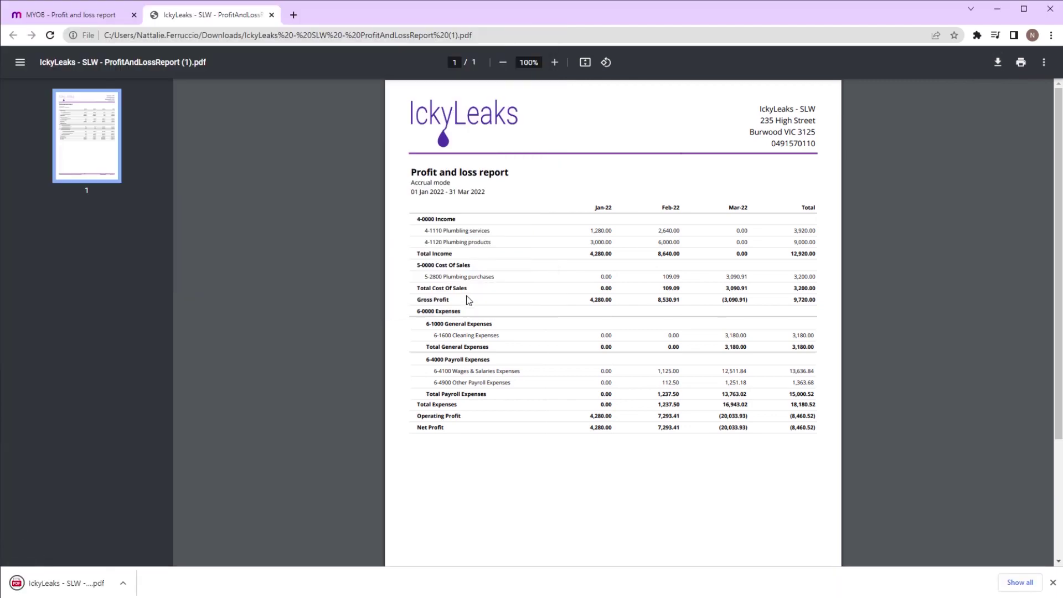
pyautogui.click(272, 15)
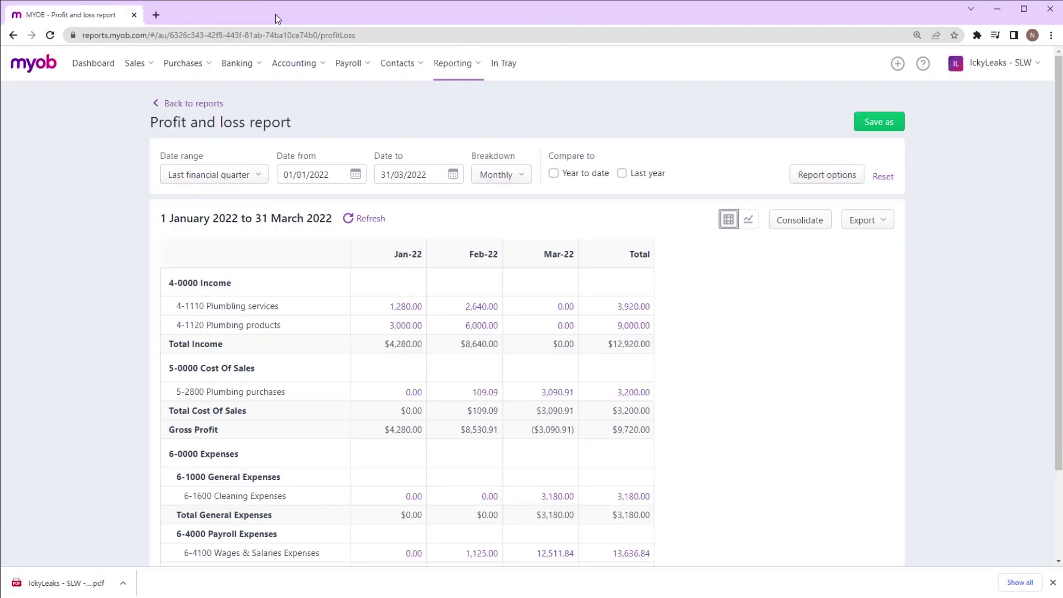
# Open the Balance sheet report and set it to the last financial quarter with a monthly breakdown
pyautogui.click(477, 65)
pyautogui.click(480, 121)
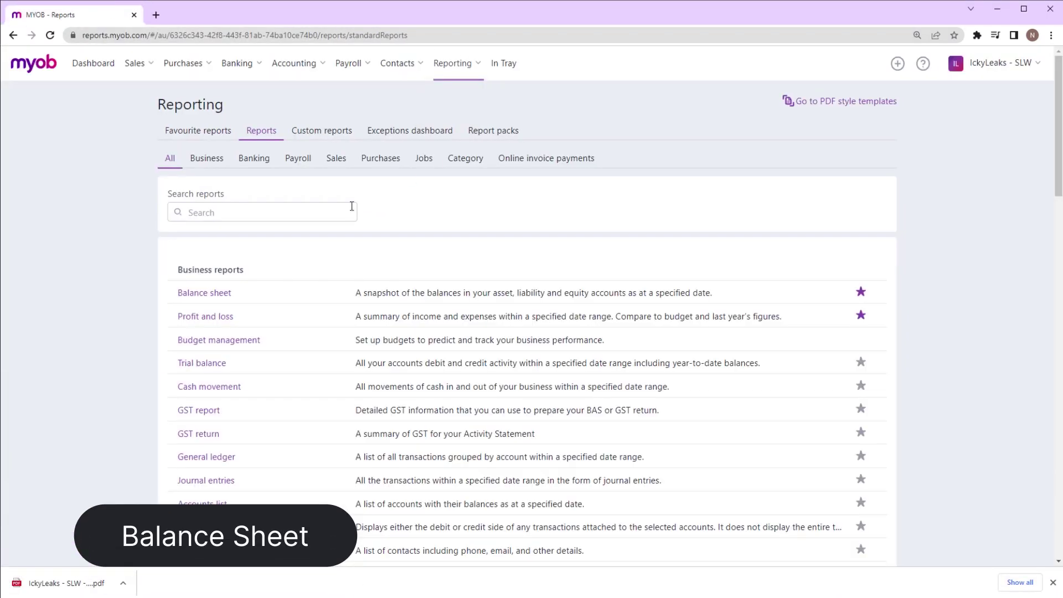
pyautogui.click(217, 298)
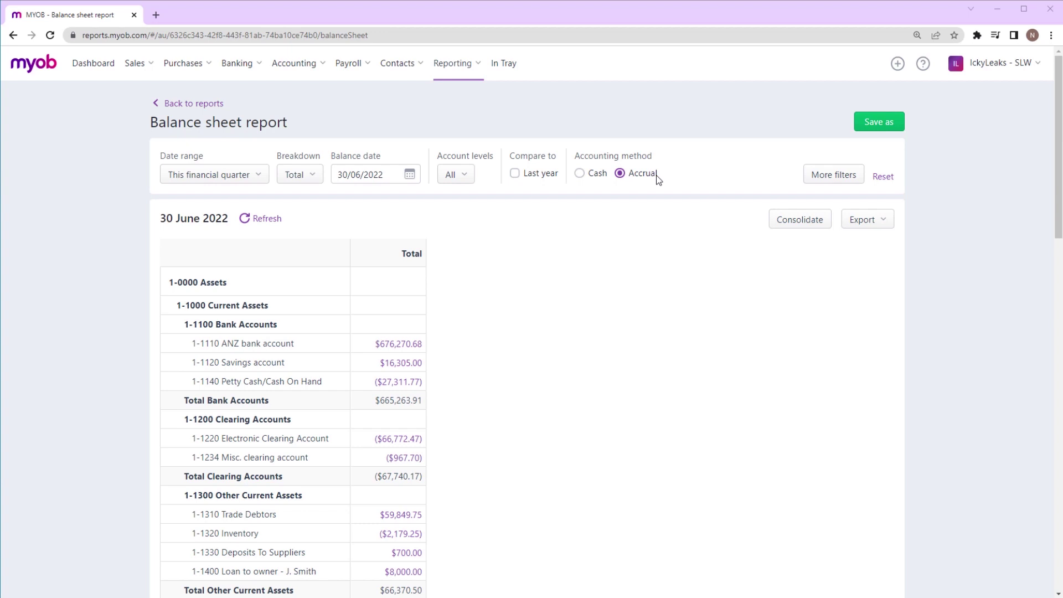
pyautogui.click(263, 173)
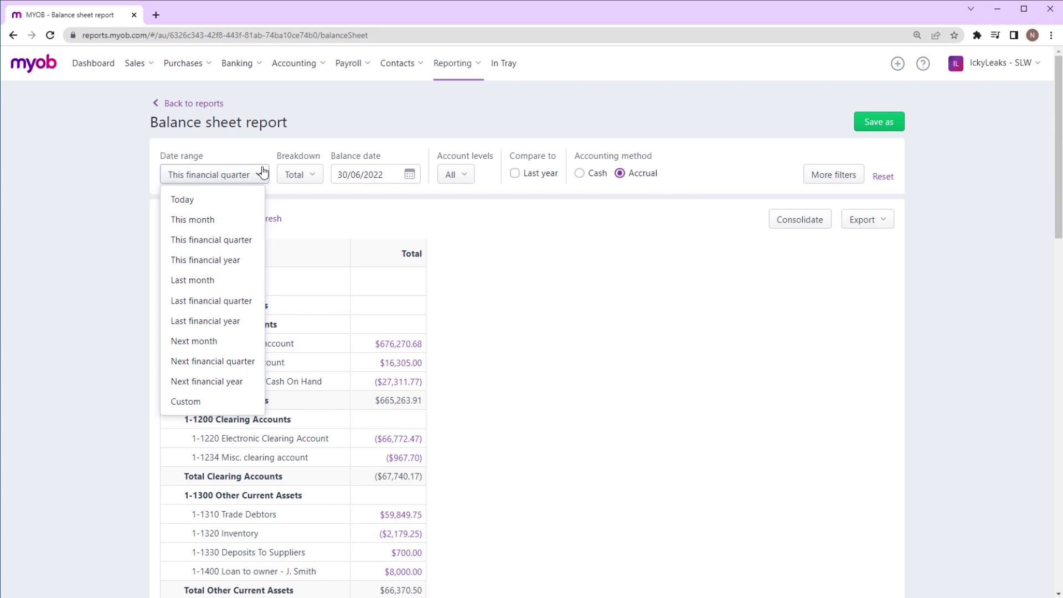
pyautogui.click(250, 302)
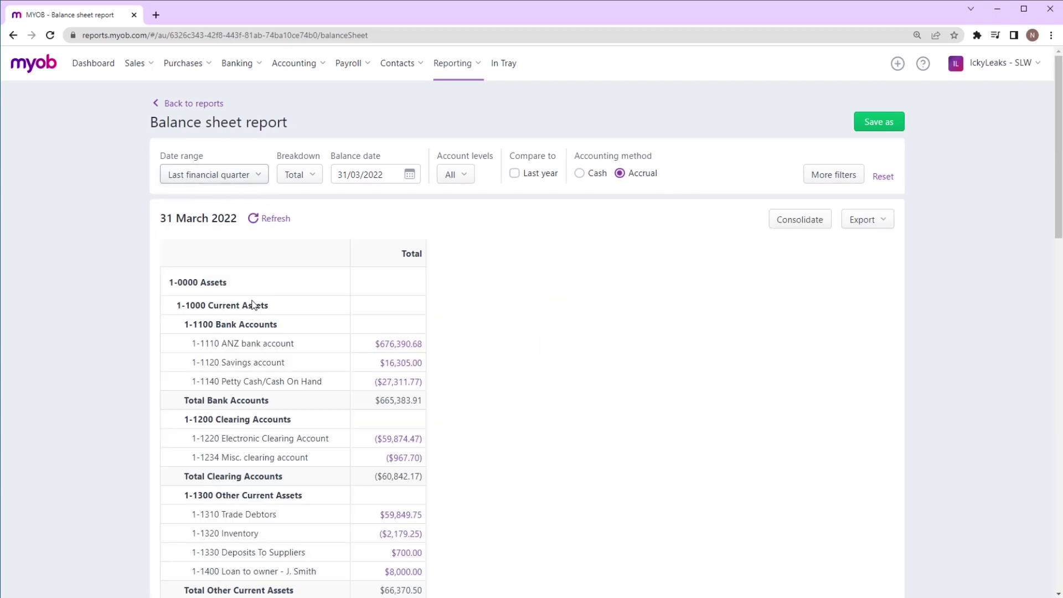
pyautogui.click(313, 175)
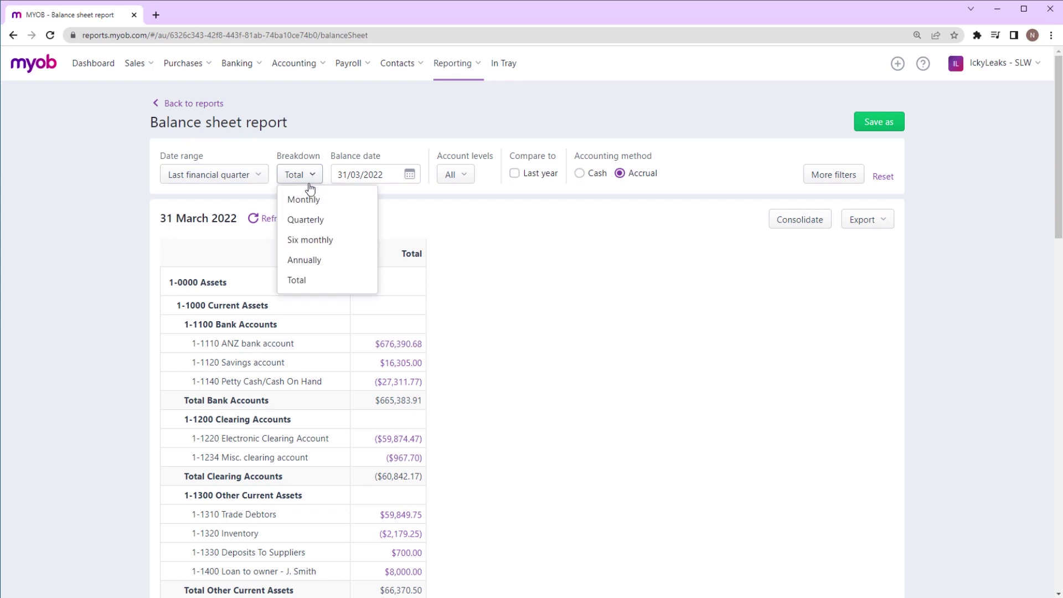
pyautogui.click(303, 200)
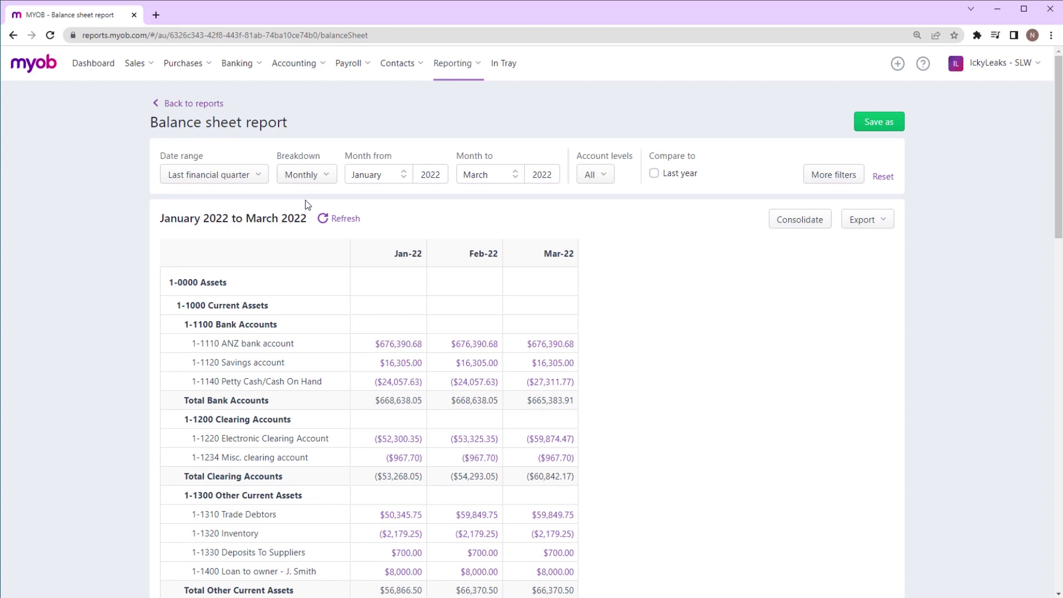
# Hide the currency symbols in the Balance sheet report through its additional report options
pyautogui.click(825, 179)
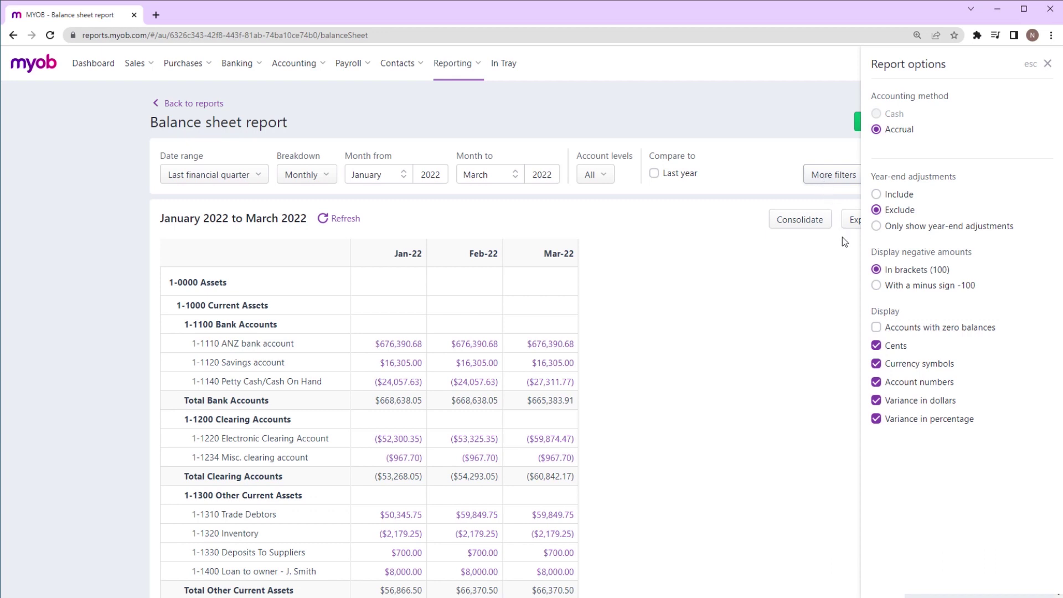
pyautogui.click(878, 365)
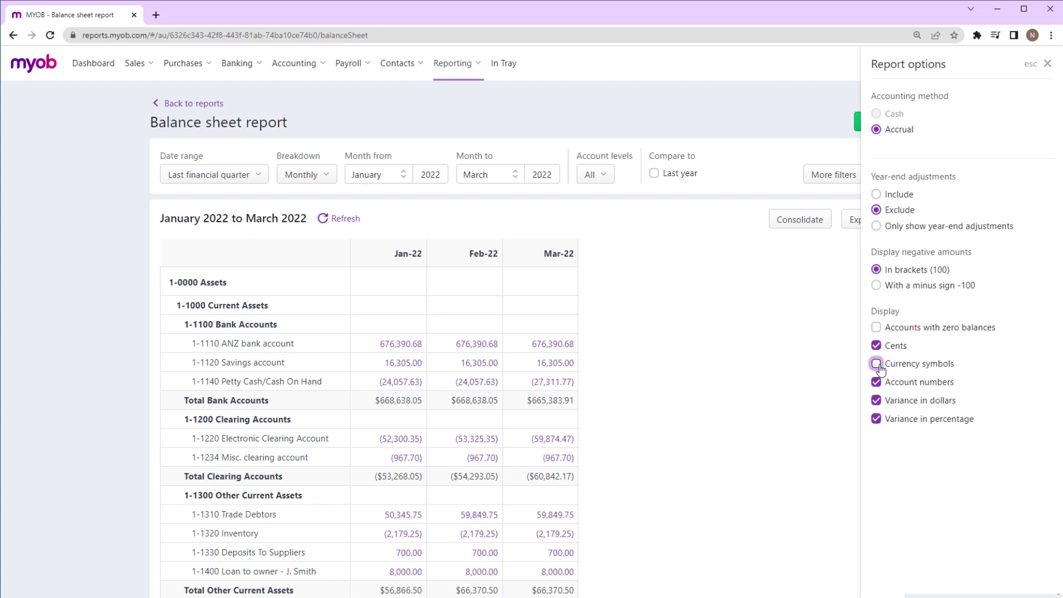
pyautogui.click(1047, 65)
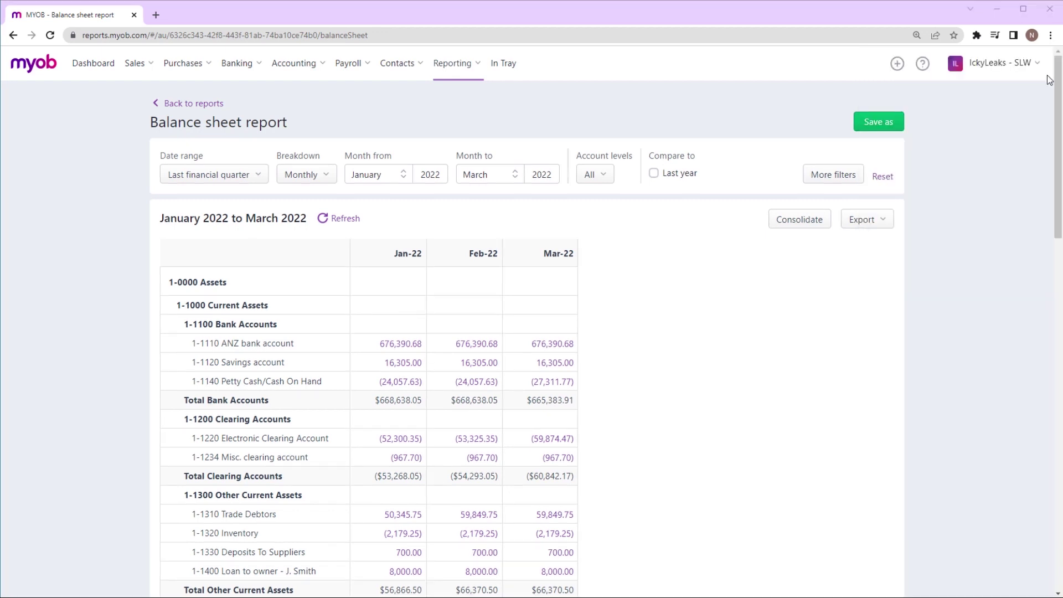
# Review the February 2022 transactions behind the Trade Debtors balance, including the invoice dated 23/02/2022, and return to the report
pyautogui.click(487, 517)
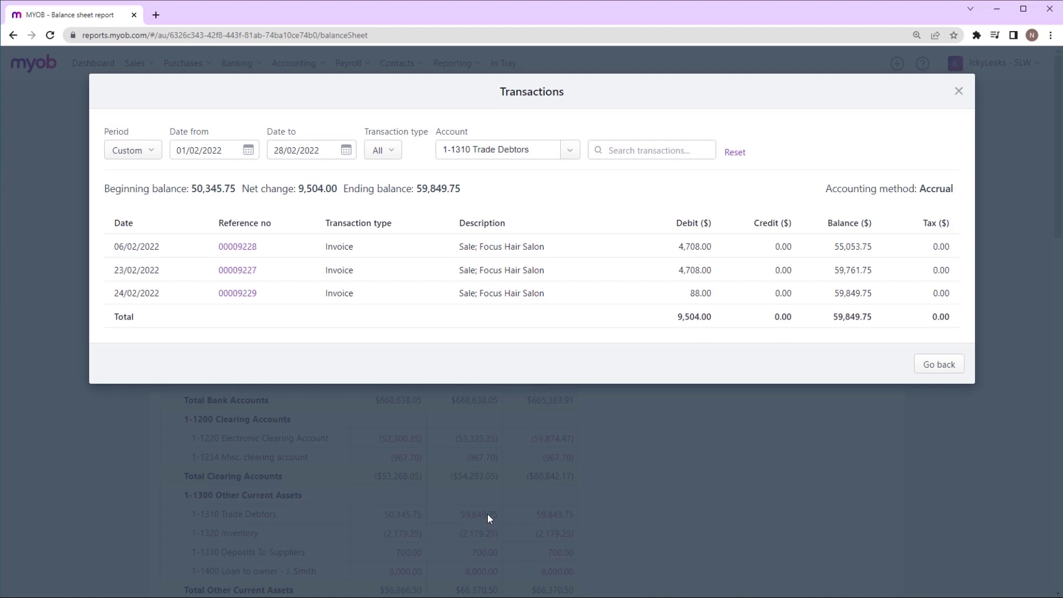
pyautogui.click(252, 271)
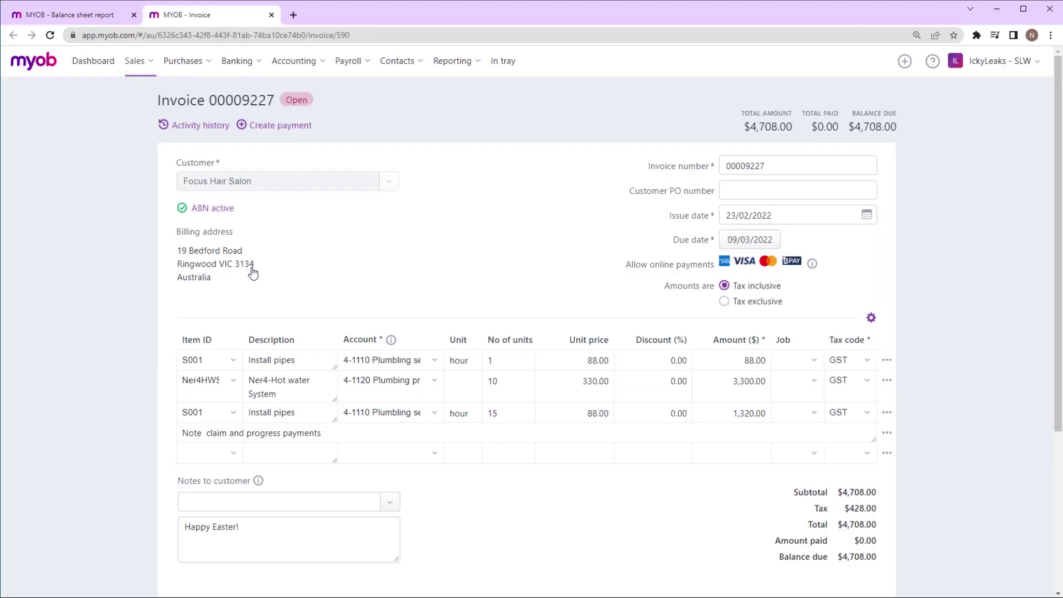
pyautogui.click(271, 15)
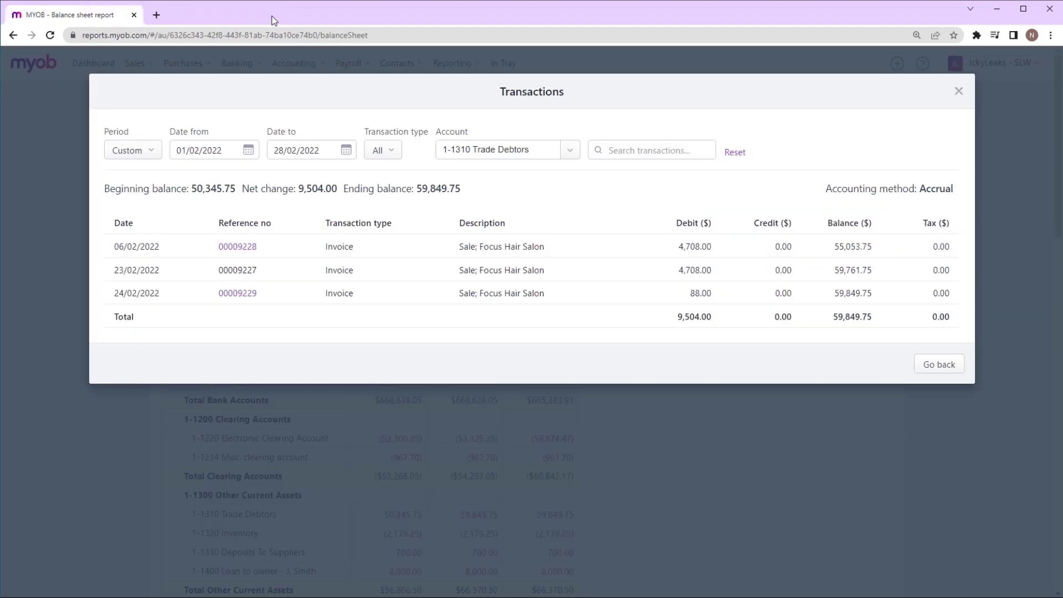
pyautogui.click(959, 91)
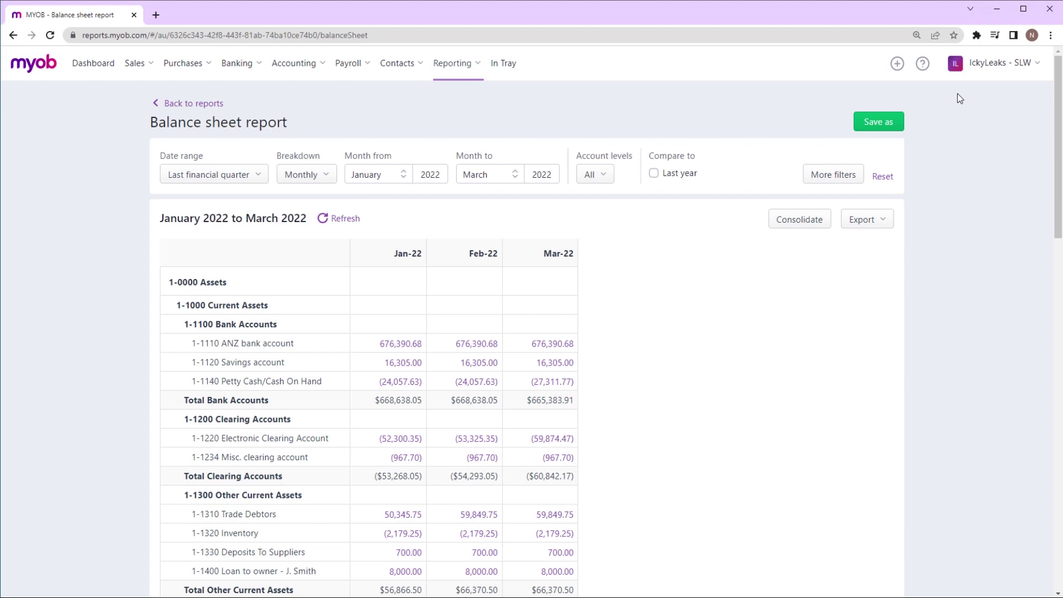
# Export the Balance sheet report as an Excel workbook, view the downloaded file in Excel and close it
pyautogui.click(881, 220)
pyautogui.click(878, 246)
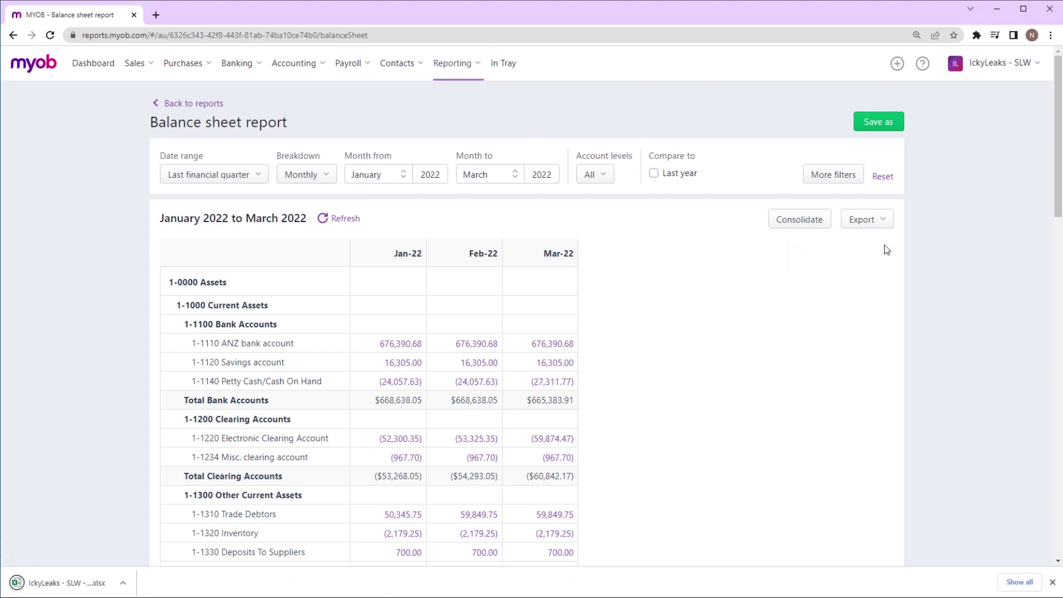
pyautogui.click(120, 583)
pyautogui.click(164, 515)
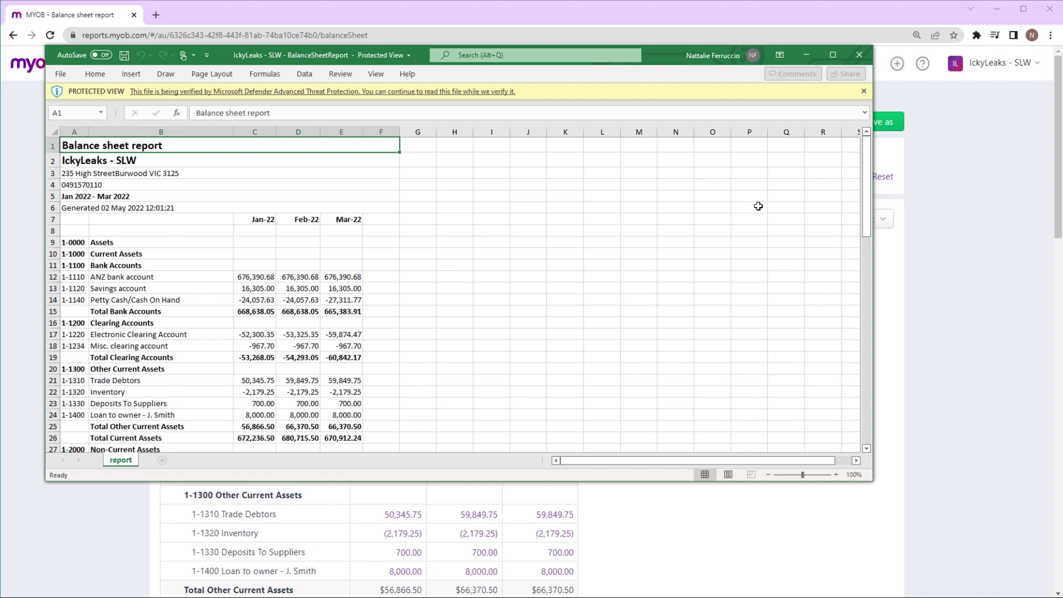
pyautogui.click(860, 54)
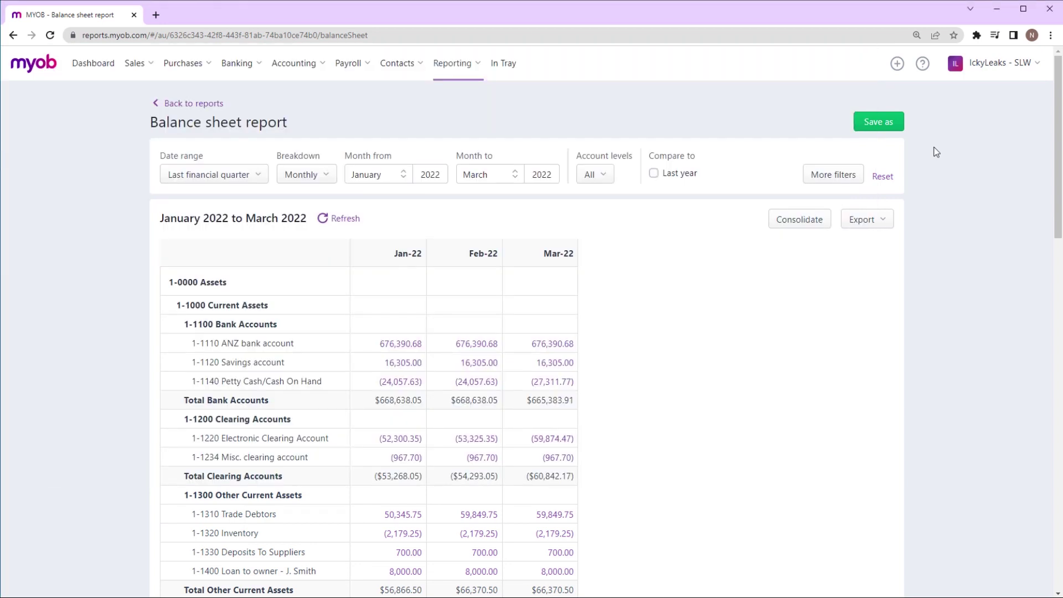
# Go to the full reports list and view the report pack templates, followed by the Exceptions dashboard
pyautogui.click(452, 65)
pyautogui.click(460, 114)
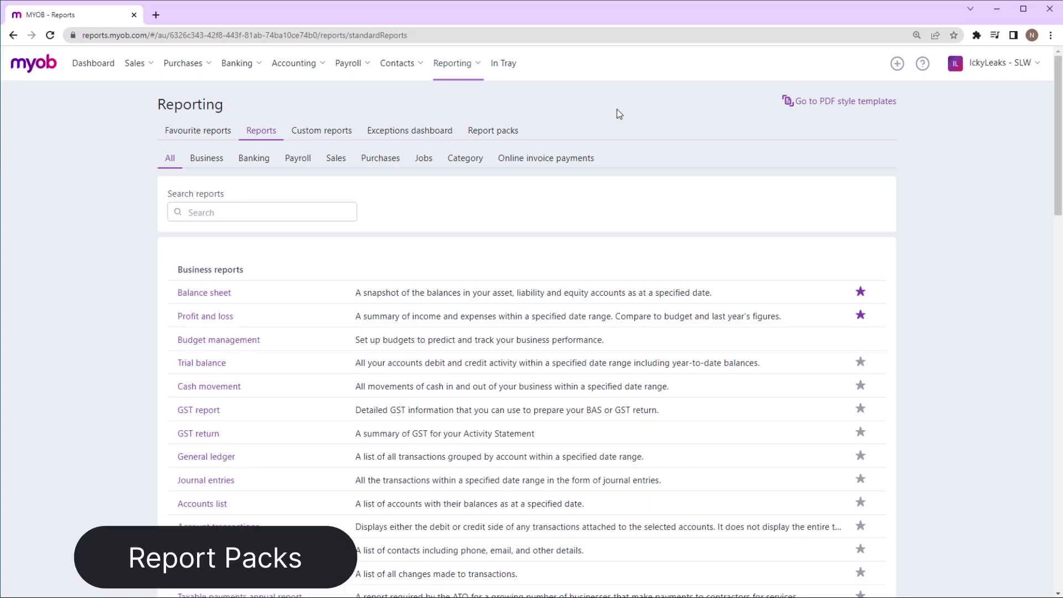
pyautogui.click(514, 131)
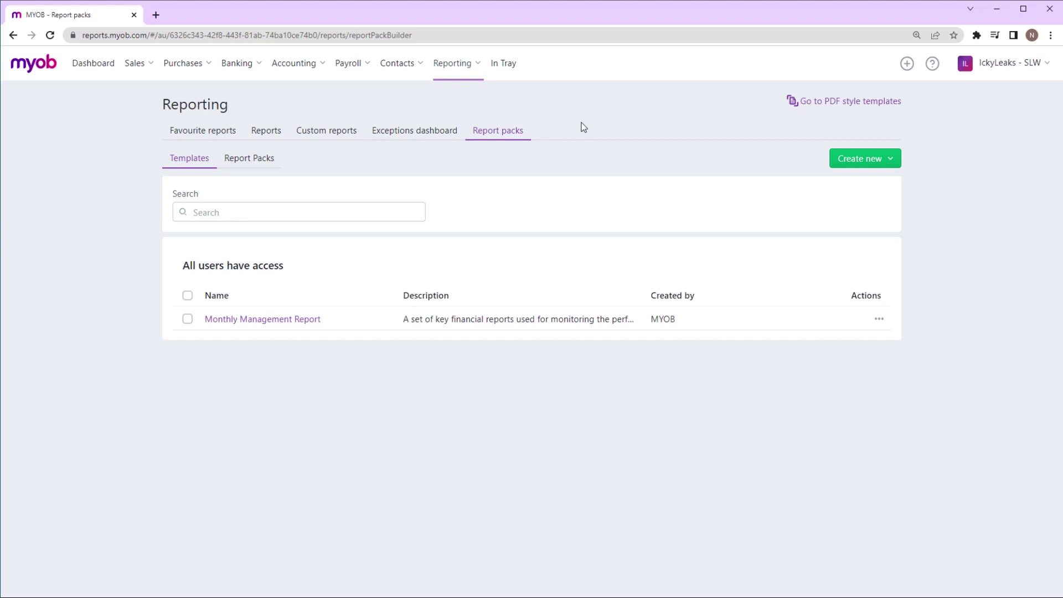
pyautogui.click(449, 132)
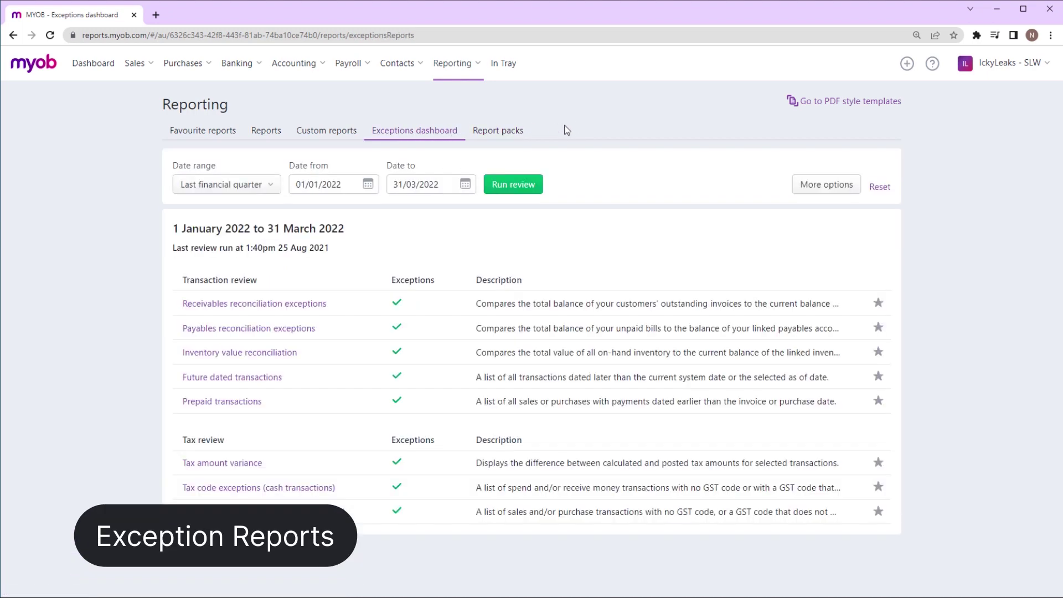